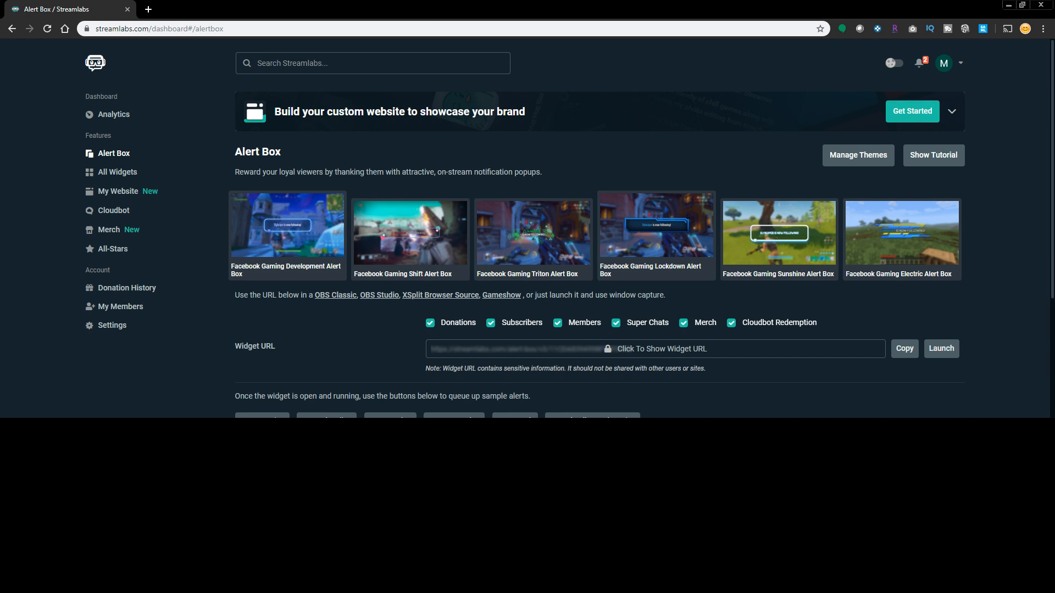
Open the media gallery for the subscriber alert image and look through its uploaded and stock file categories
scroll(570, 228, "down", 4)
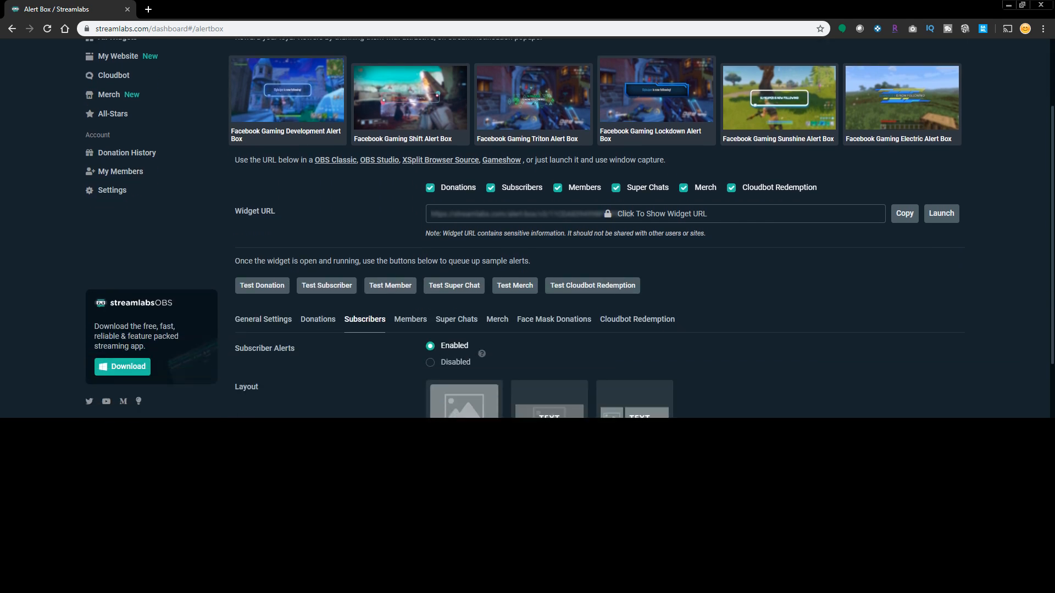
scroll(570, 228, "down", 1)
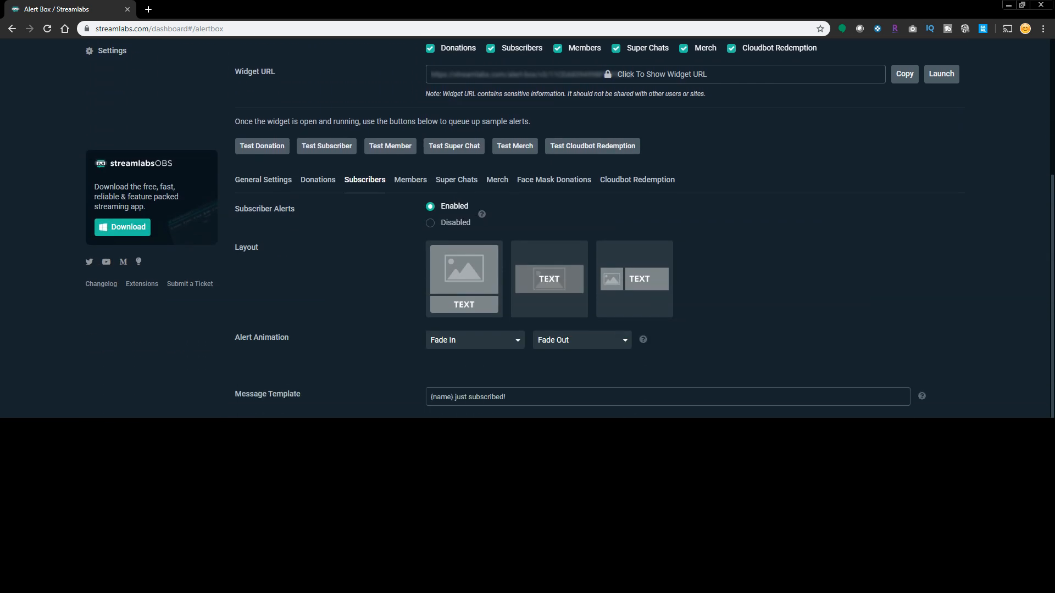
scroll(570, 230, "down", 1)
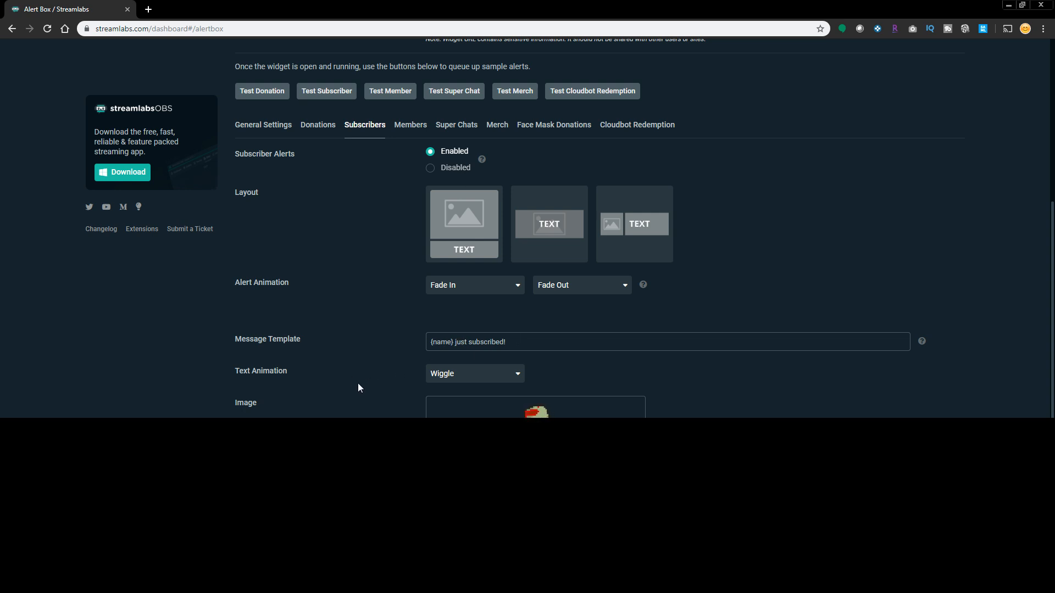
scroll(353, 379, "down", 1)
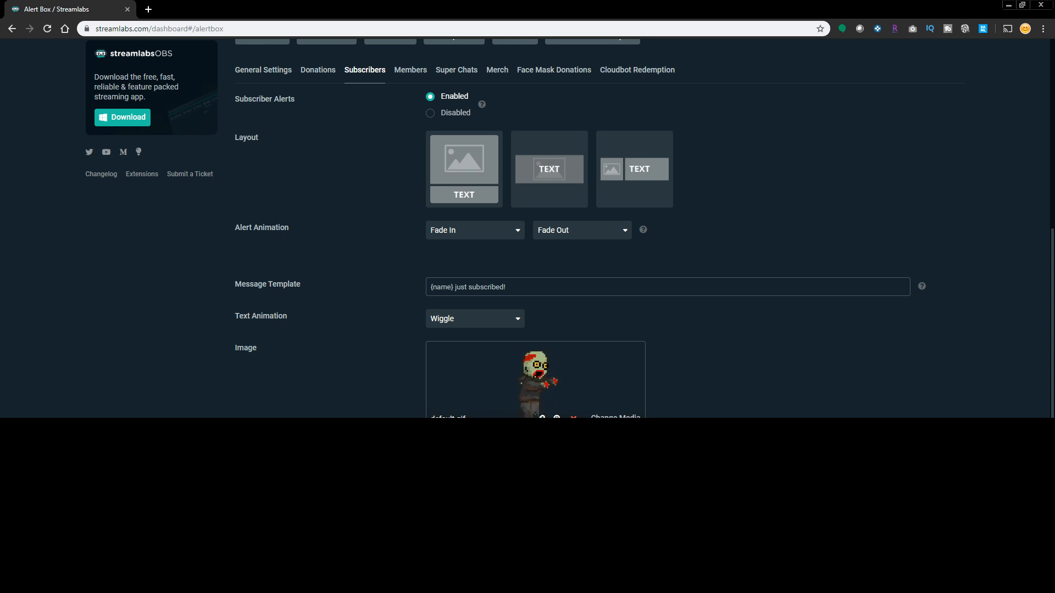
left_click(615, 420)
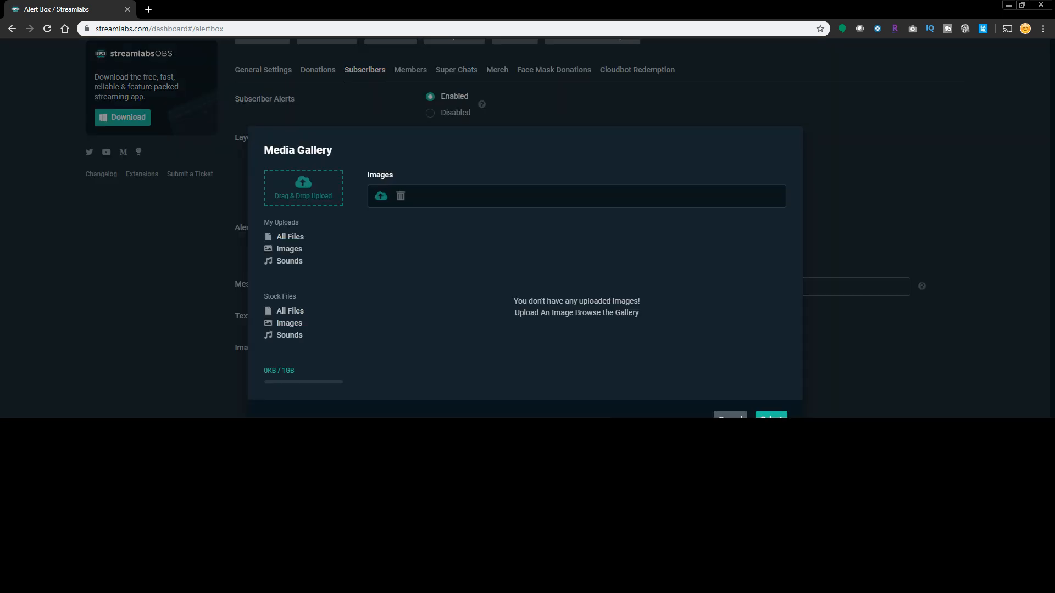
left_click(287, 237)
left_click(289, 250)
left_click(290, 262)
left_click(283, 311)
left_click(288, 323)
left_click(285, 311)
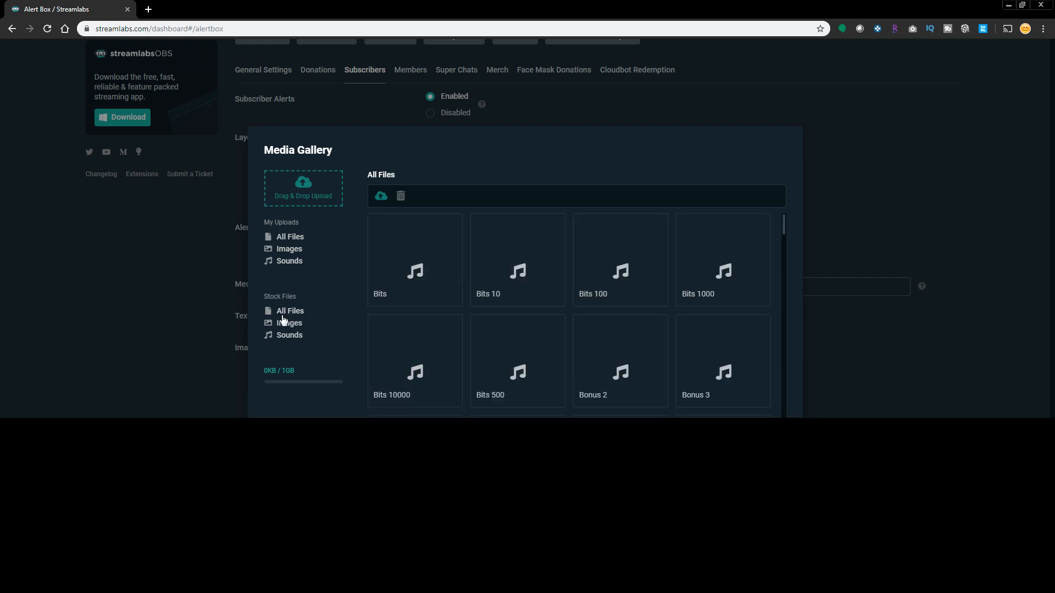
Browse the stock images in the media gallery and close the gallery without choosing one
left_click(288, 326)
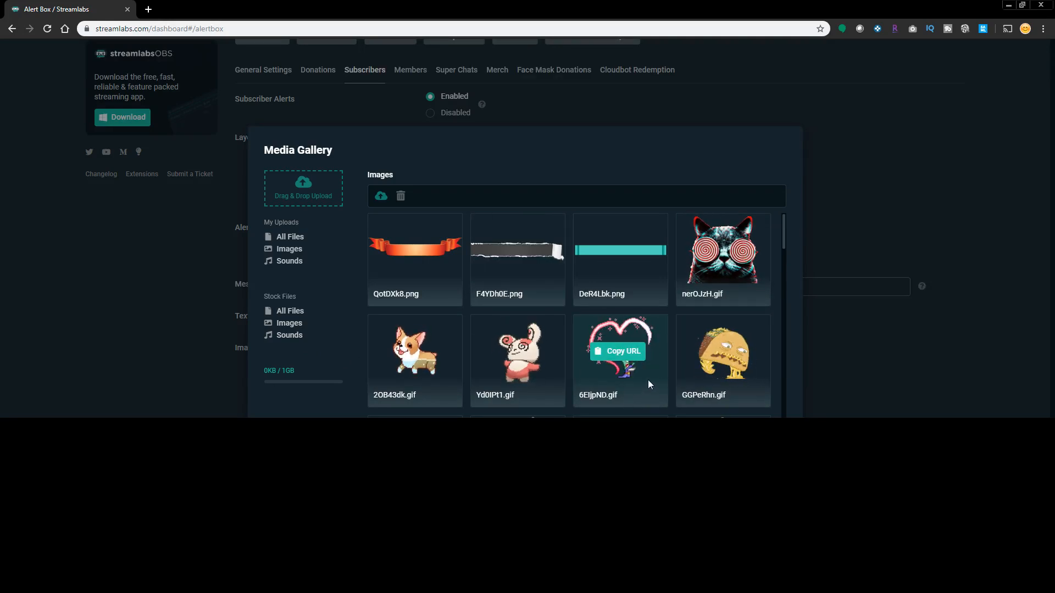
scroll(667, 371, "down", 1)
scroll(668, 376, "down", 4)
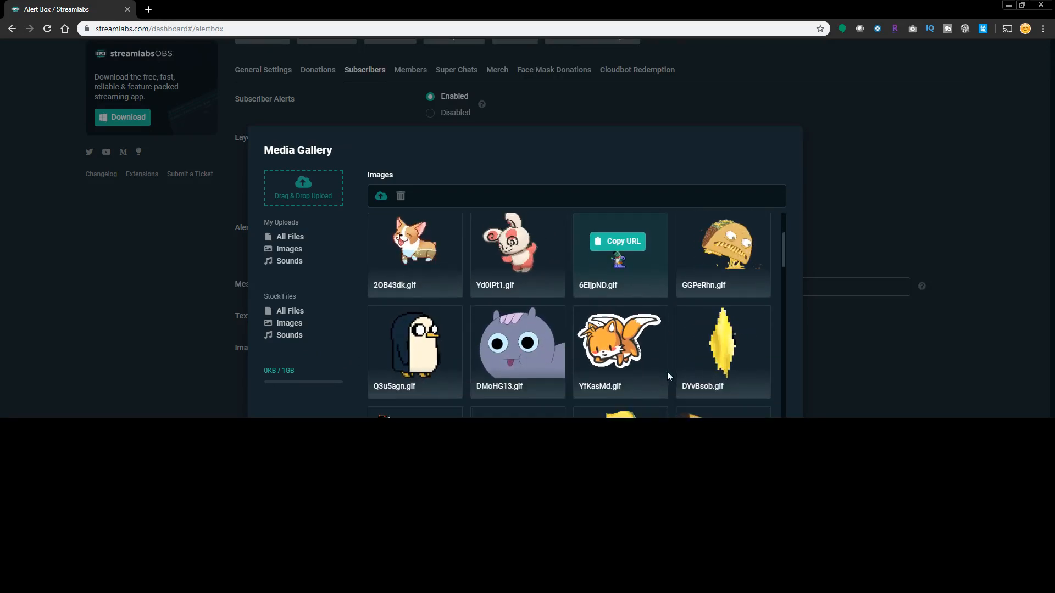
scroll(668, 373, "down", 5)
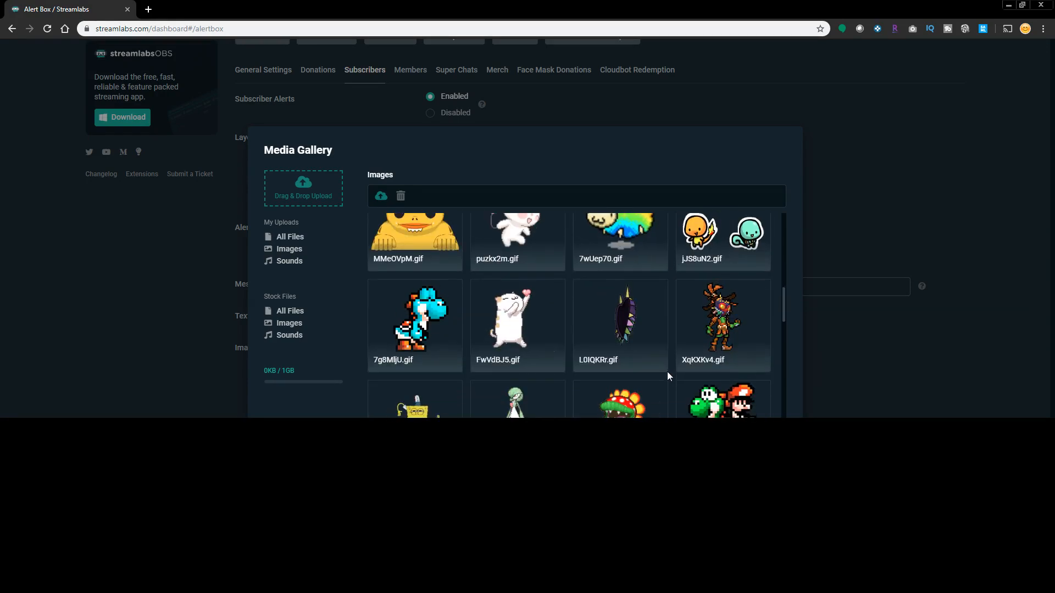
scroll(667, 372, "up", 8)
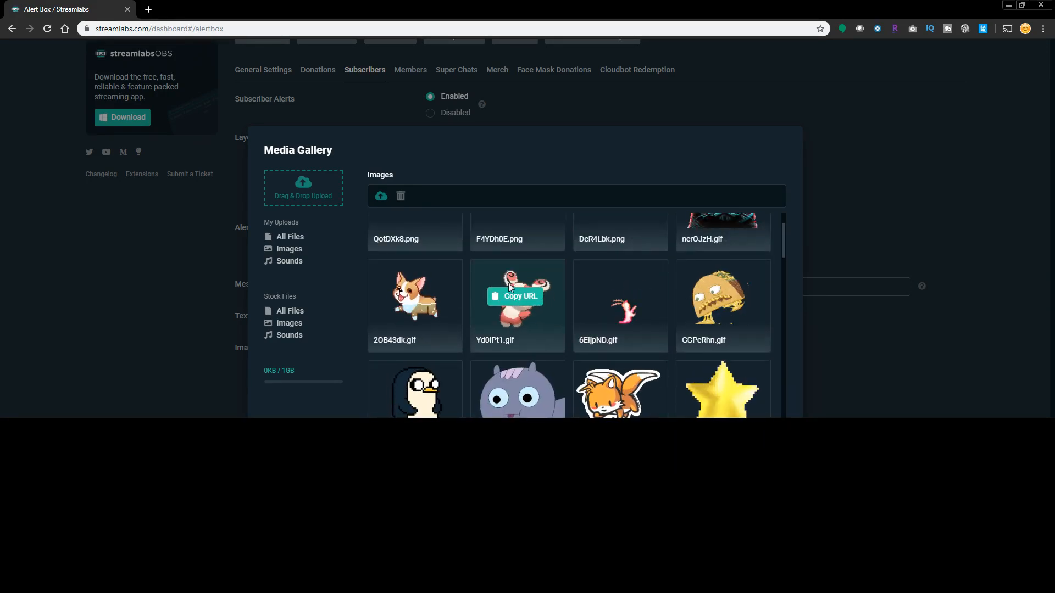
scroll(595, 361, "down", 1)
scroll(595, 362, "down", 2)
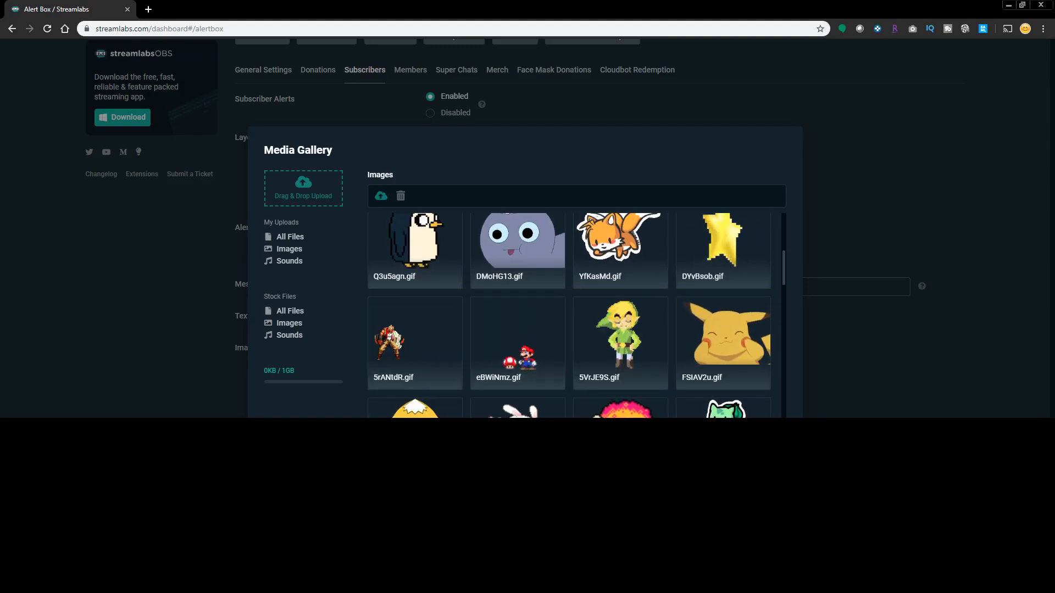
key("Escape")
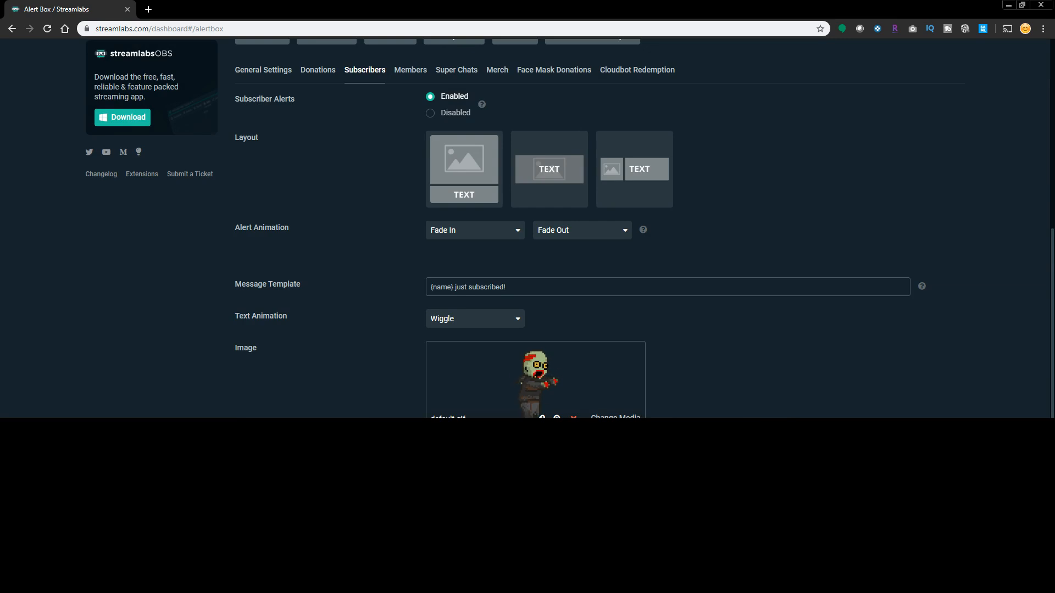
Review the subscriber alert's message, image, sound, volume, duration and text delay settings
scroll(527, 228, "down", 2)
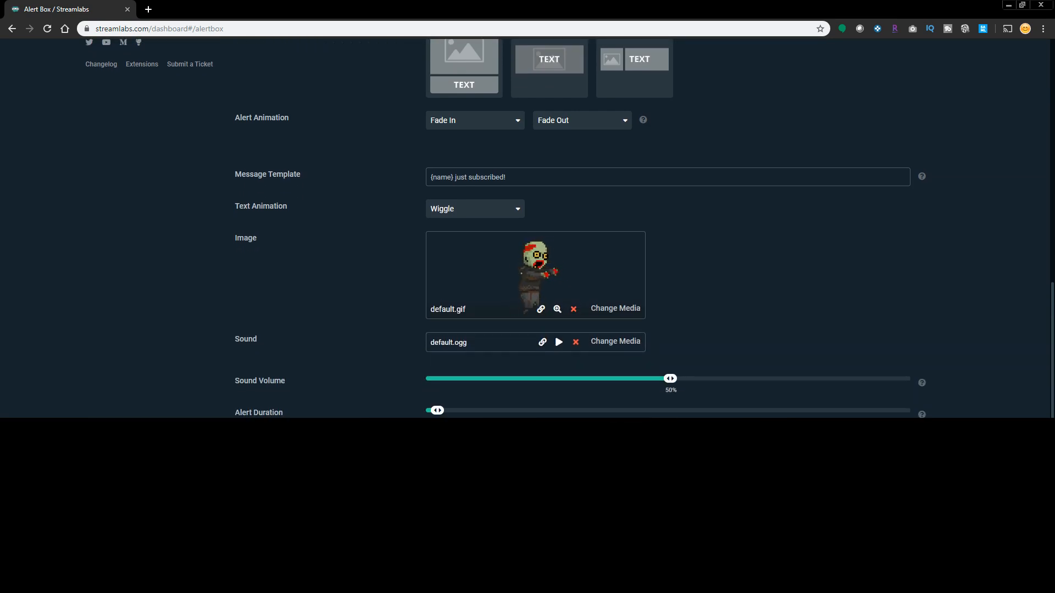
scroll(528, 228, "down", 1)
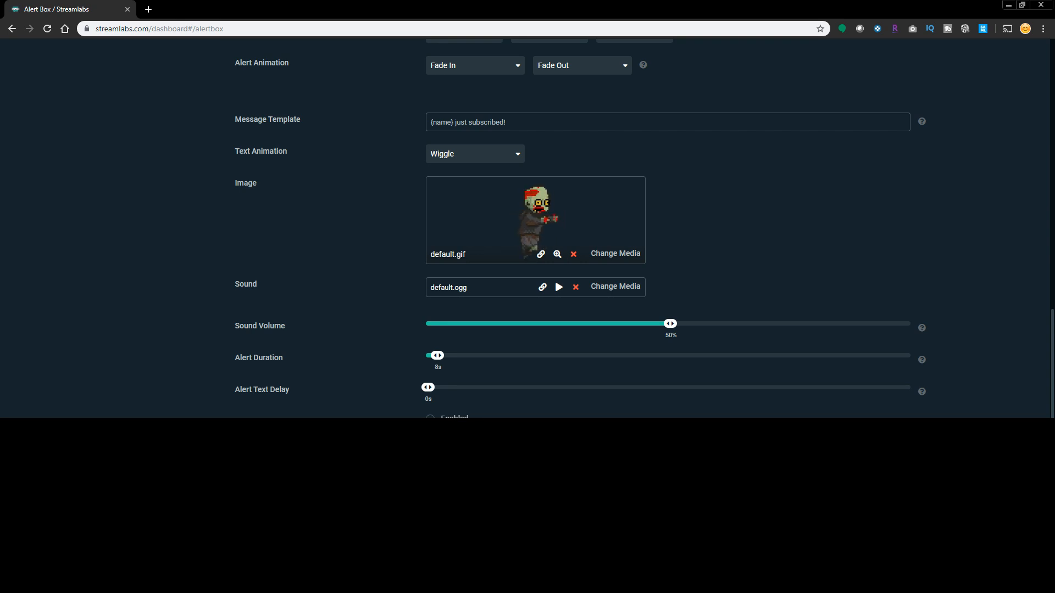
scroll(528, 228, "up", 1)
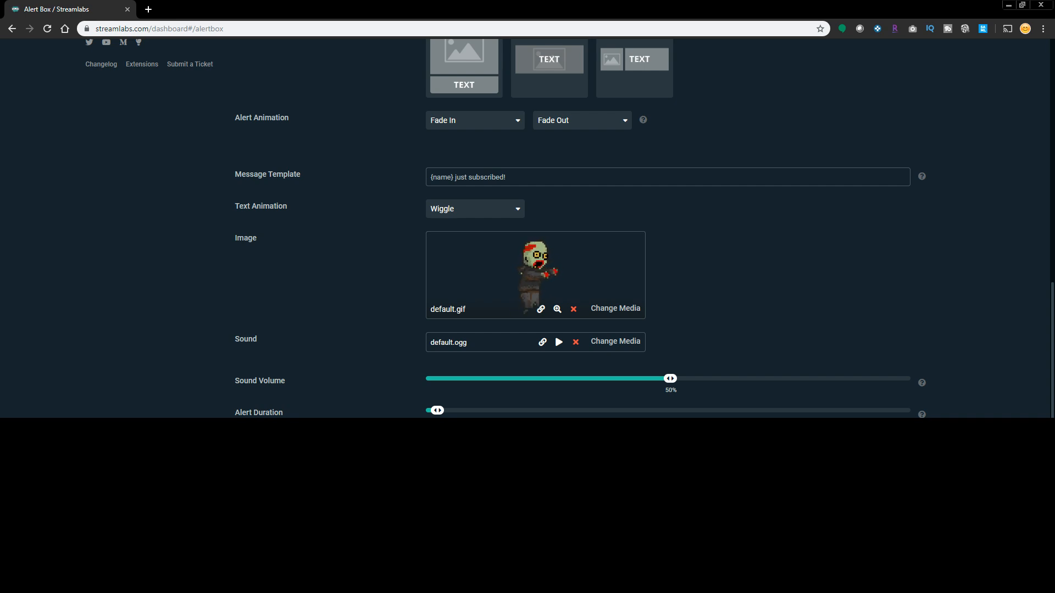
scroll(528, 228, "up", 2)
scroll(528, 228, "up", 2)
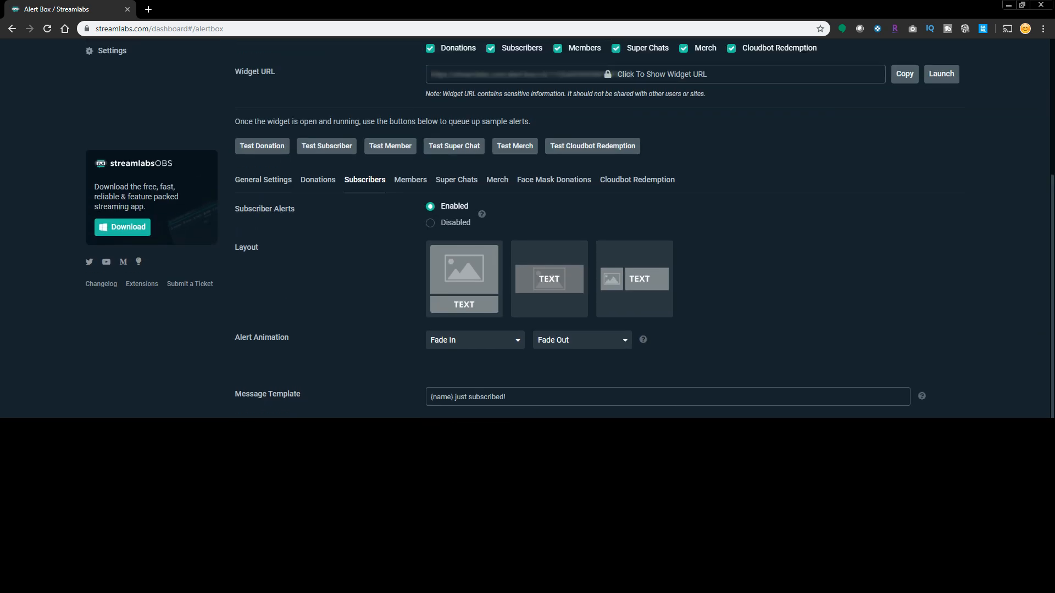
scroll(694, 347, "up", 1)
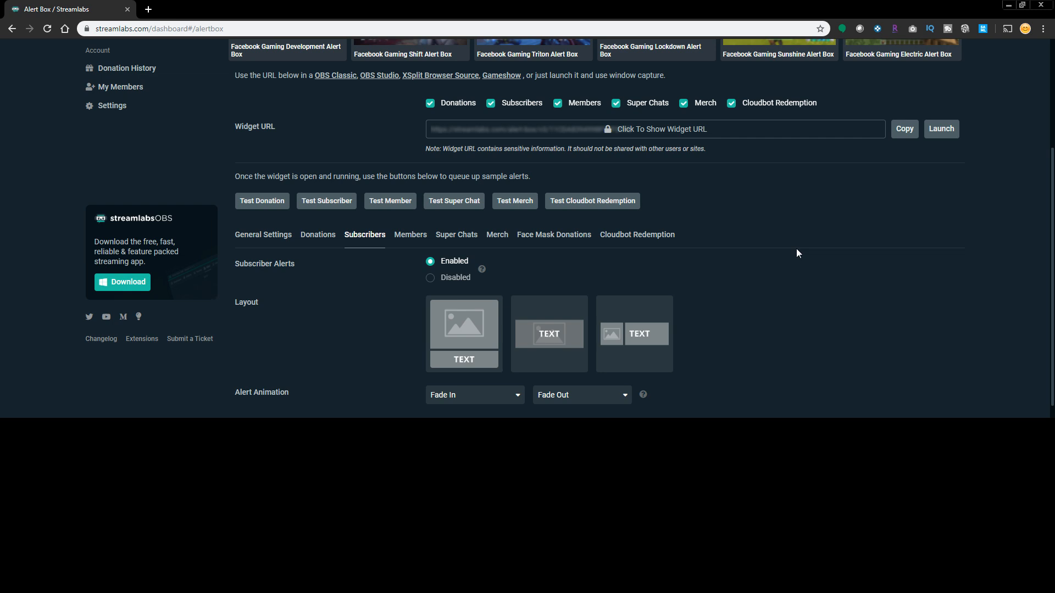
Exclude Donations, Members, Super Chats, Merch and Cloudbot Redemption from the widget, keeping Subscribers, and copy the widget URL
left_click(911, 142)
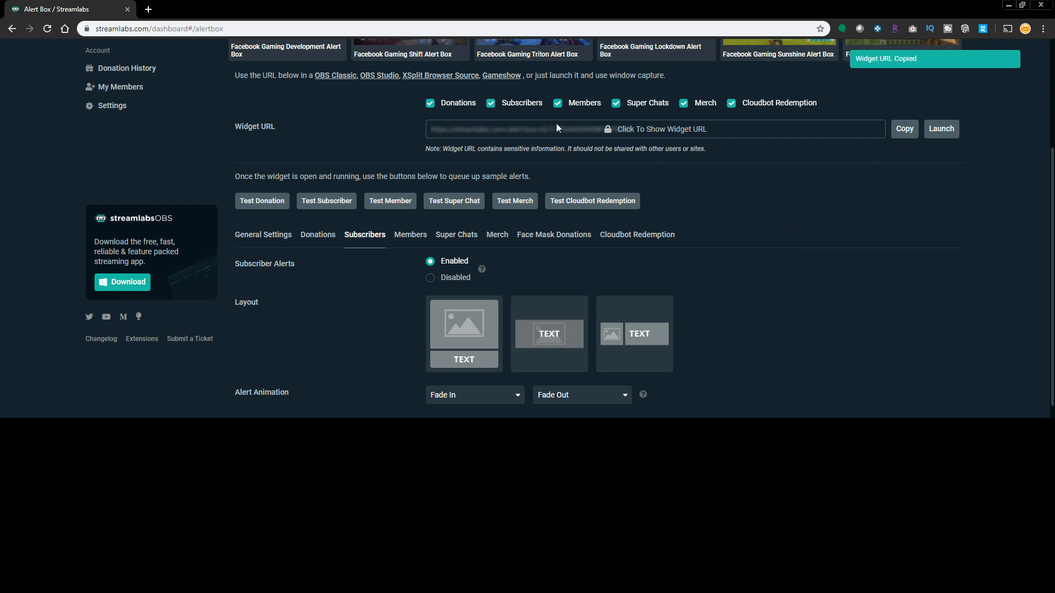
left_click(431, 104)
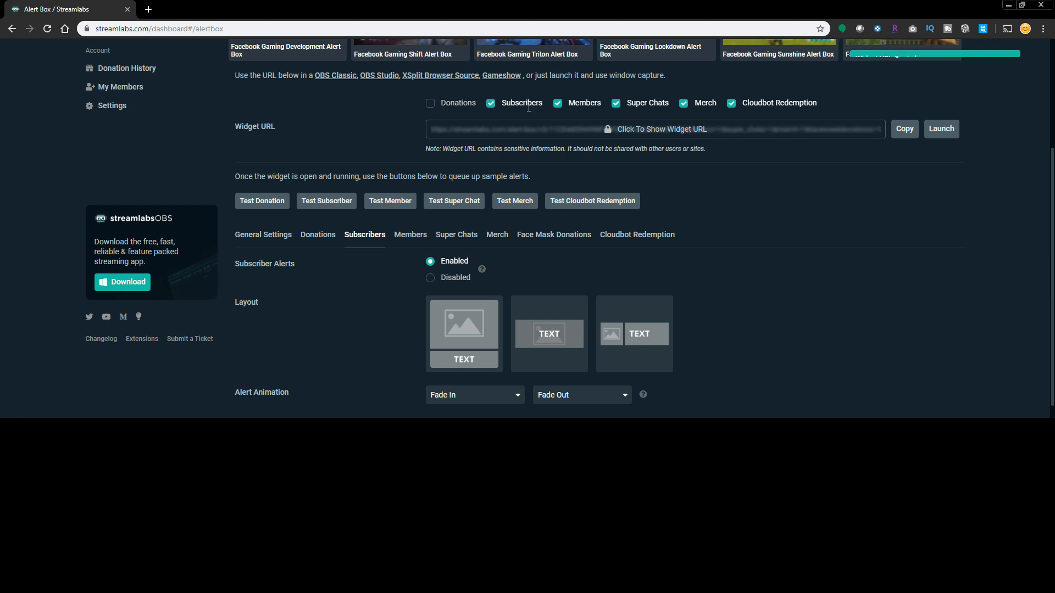
left_click(558, 104)
left_click(616, 104)
left_click(684, 104)
left_click(730, 104)
left_click(908, 136)
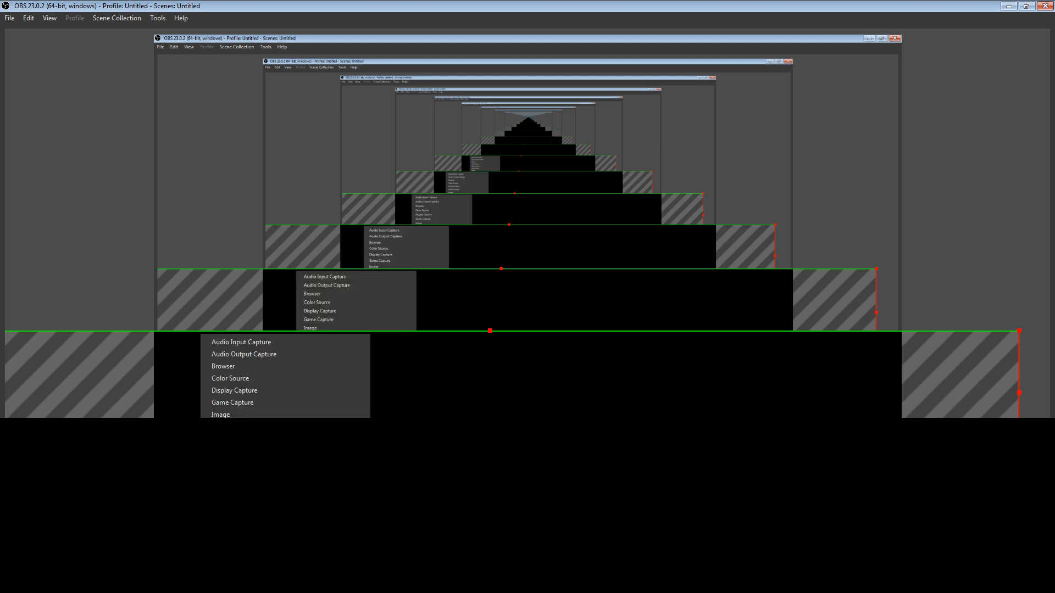
In OBS, create a browser source named subnot and replace its default URL with the copied widget URL
left_click(285, 366)
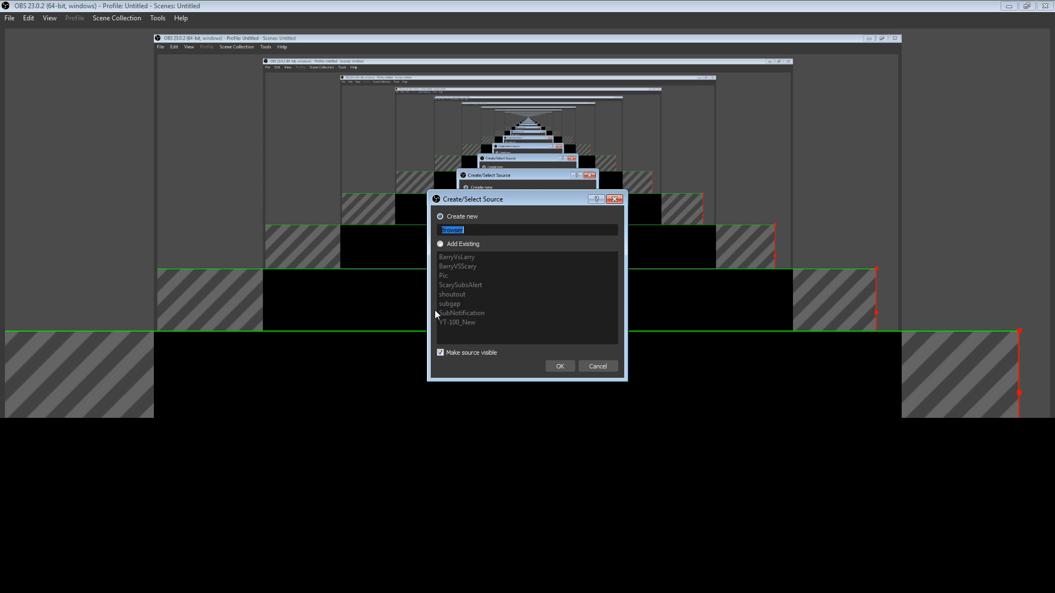
type("subnot")
left_click(560, 366)
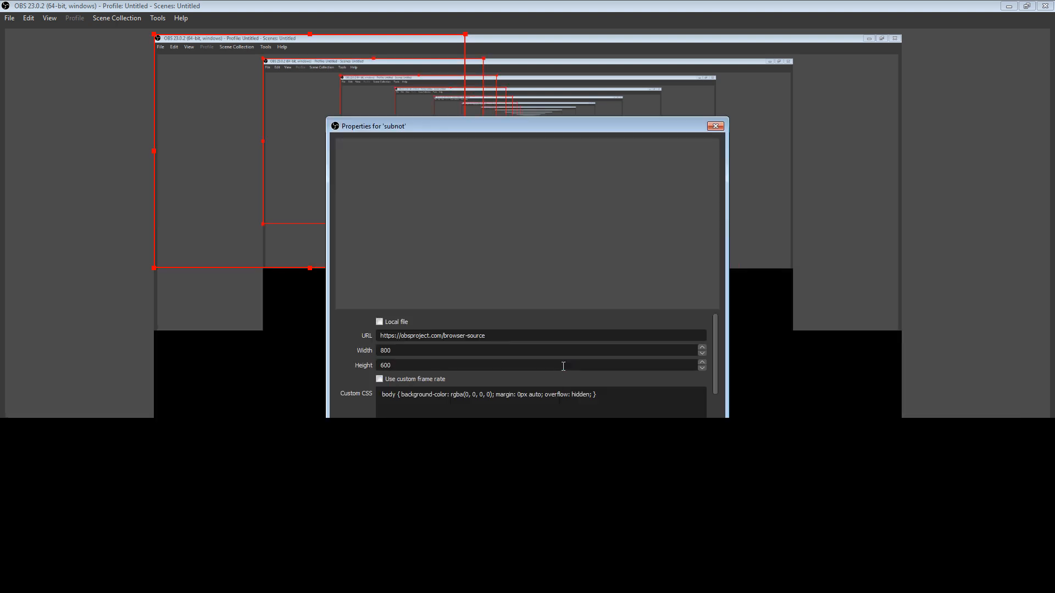
left_click_drag(442, 334, 346, 340)
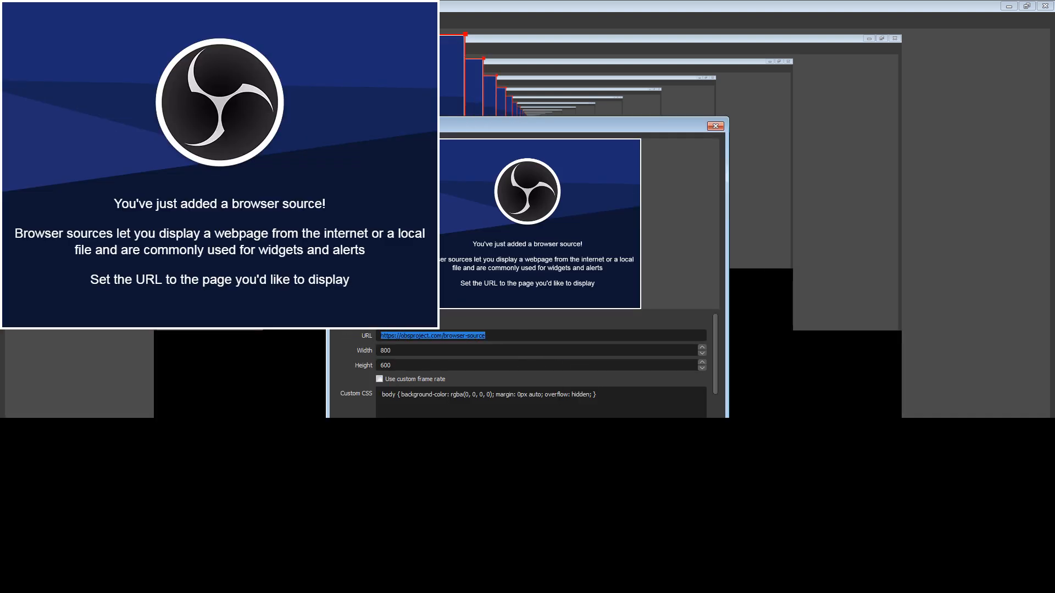
key("ctrl+v")
key("Return")
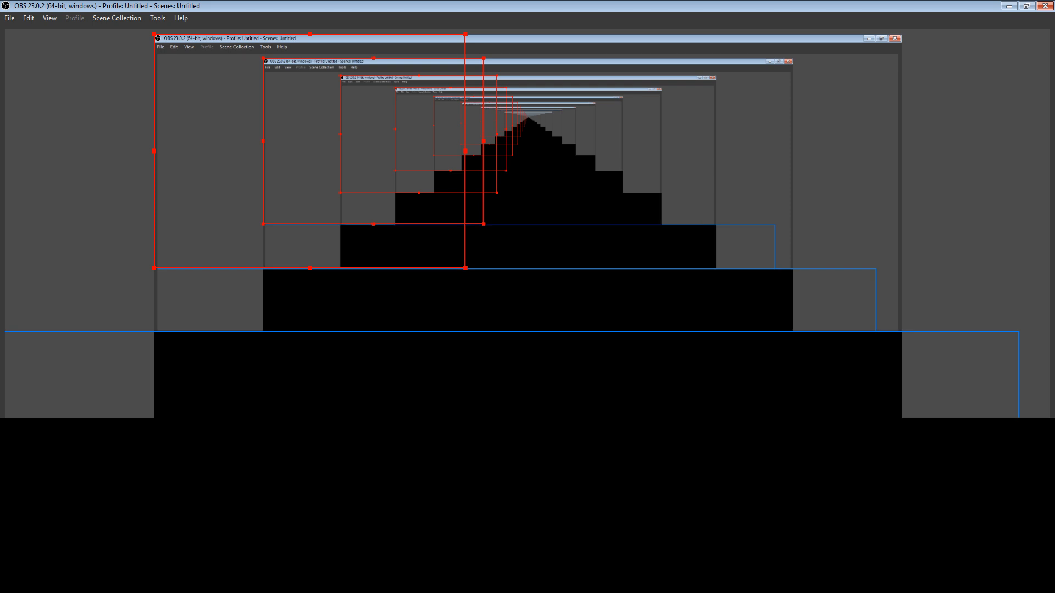
Adjust the subnot source's placement on the OBS canvas and trigger a test subscriber alert from the Streamlabs page
left_click_drag(415, 273, 603, 386)
left_click_drag(373, 220, 545, 406)
left_click_drag(614, 406, 533, 395)
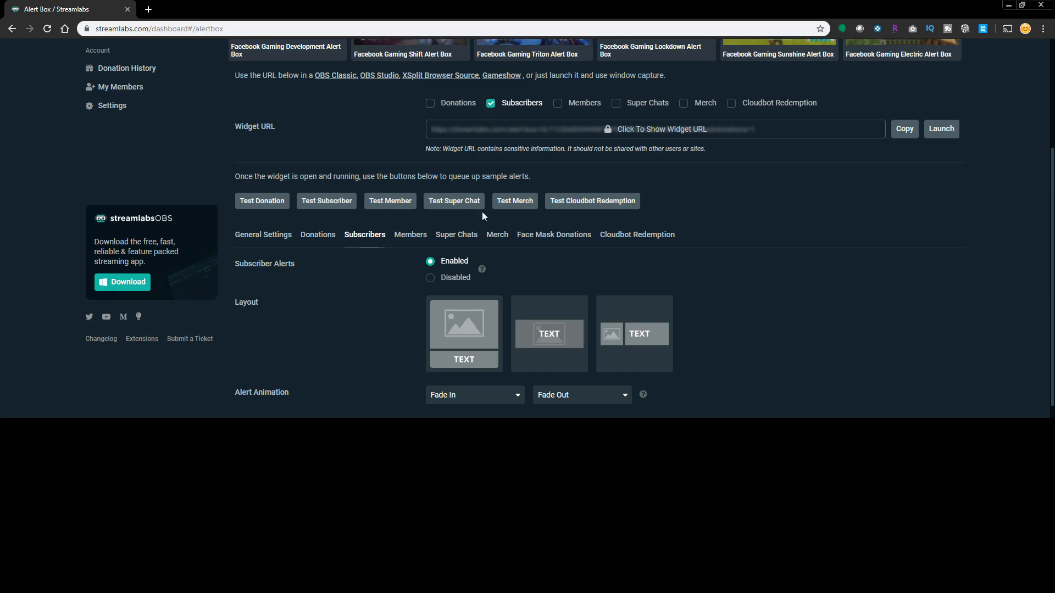
left_click(308, 206)
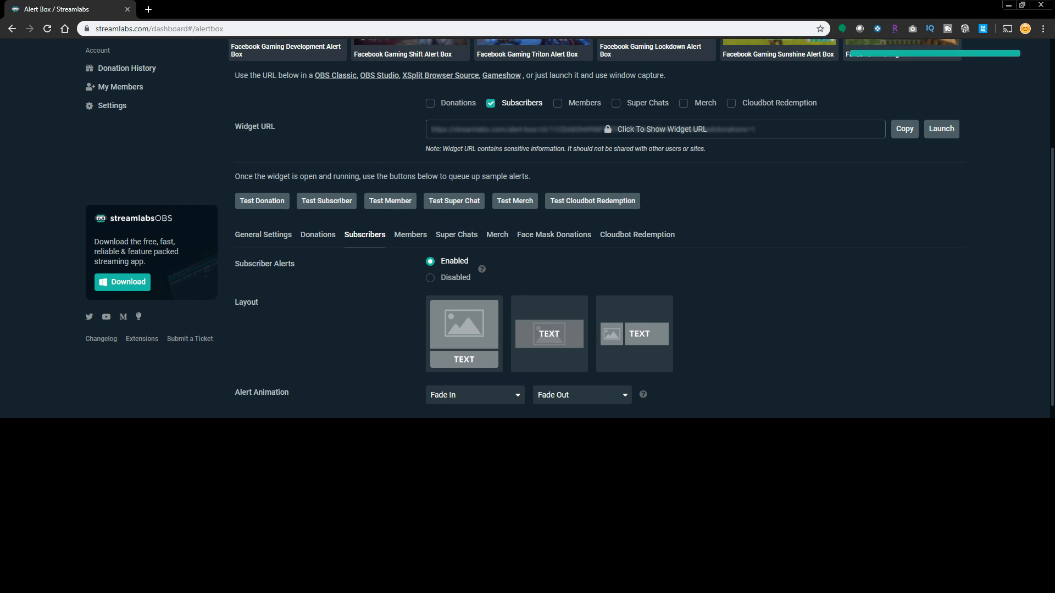